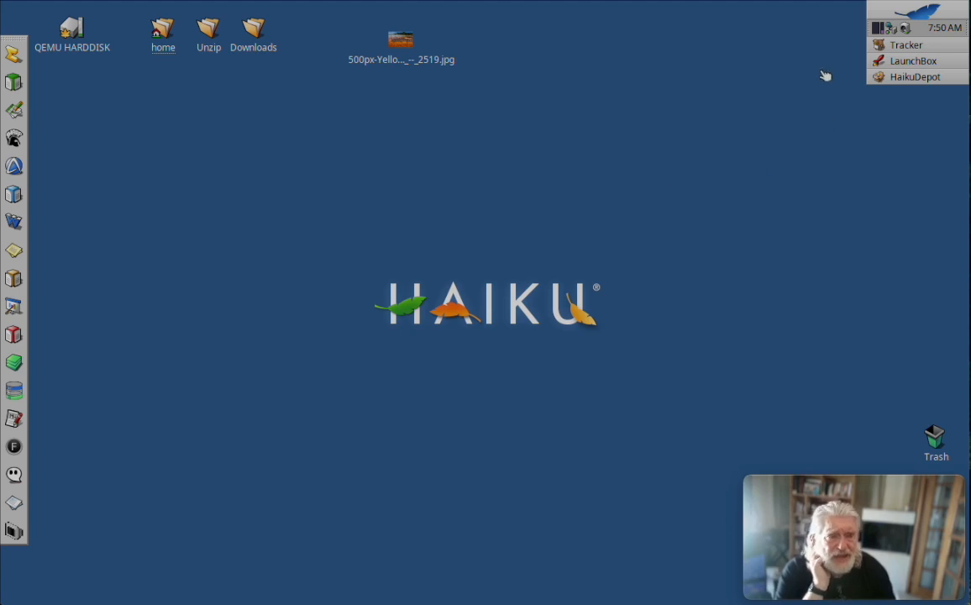
Launch GIMP and move its window so that the Yellowstone image file on the desktop is uncovered.
left_click(898, 18)
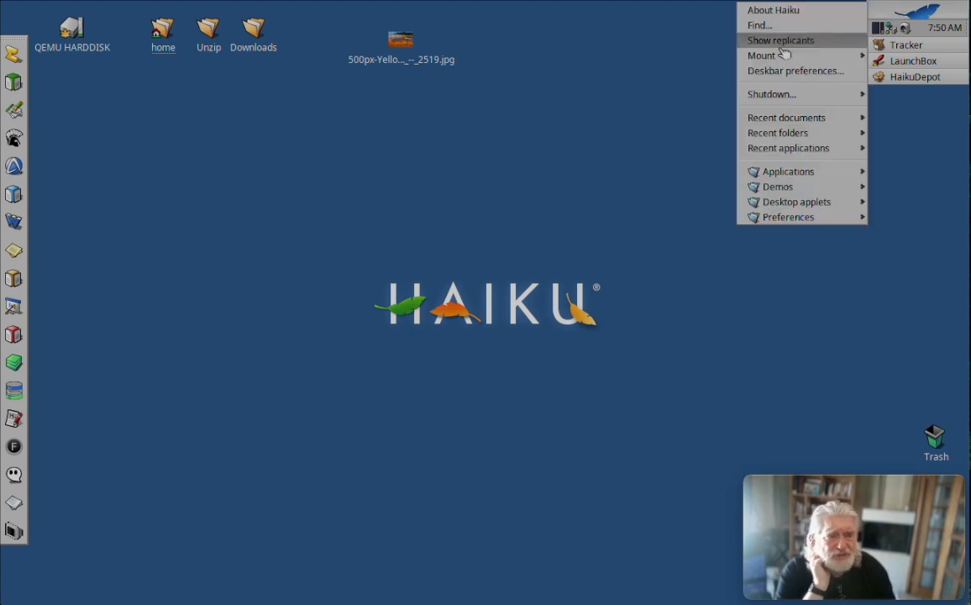
mouse_move(785, 172)
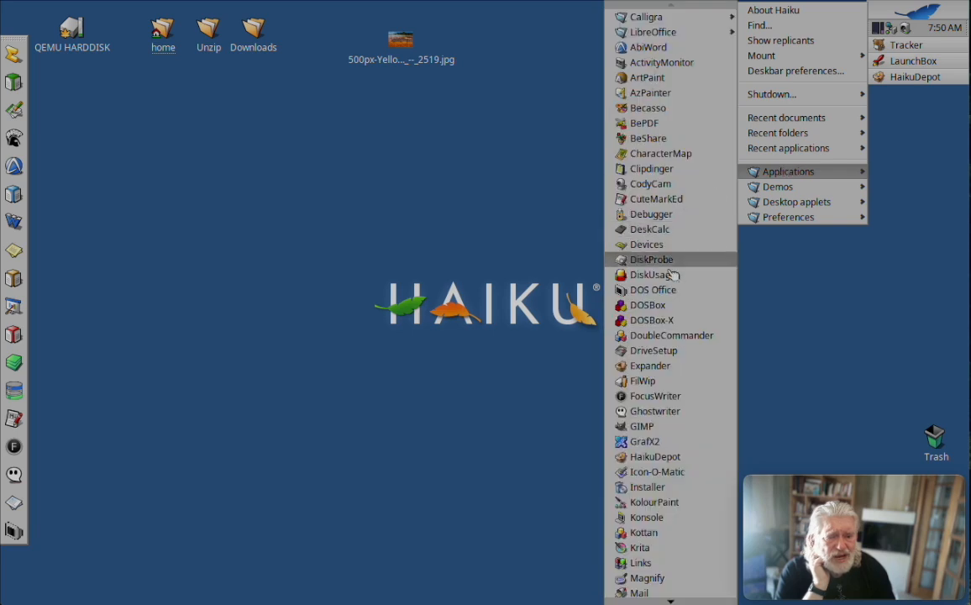
left_click(663, 431)
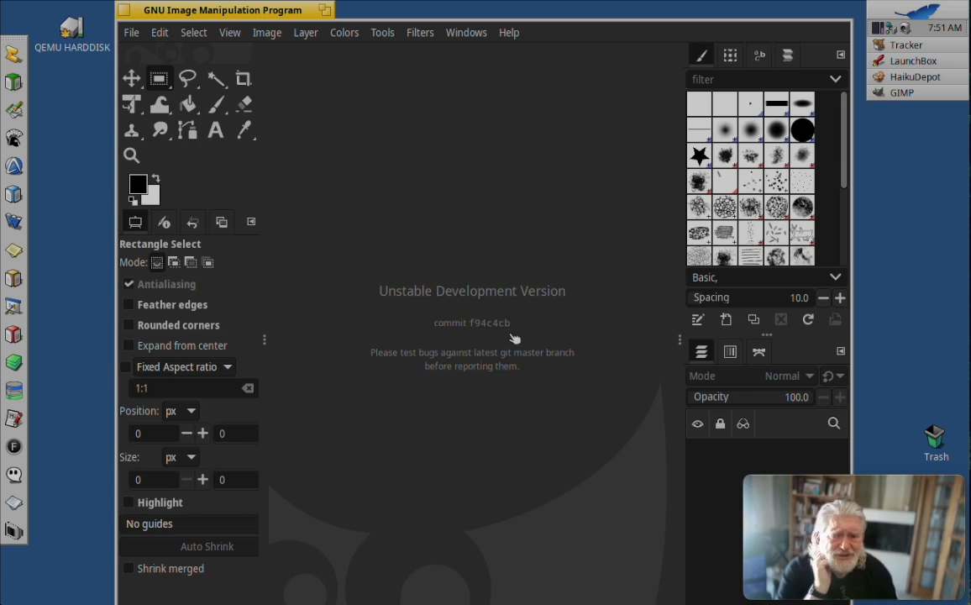
left_click_drag(204, 6, 168, 47)
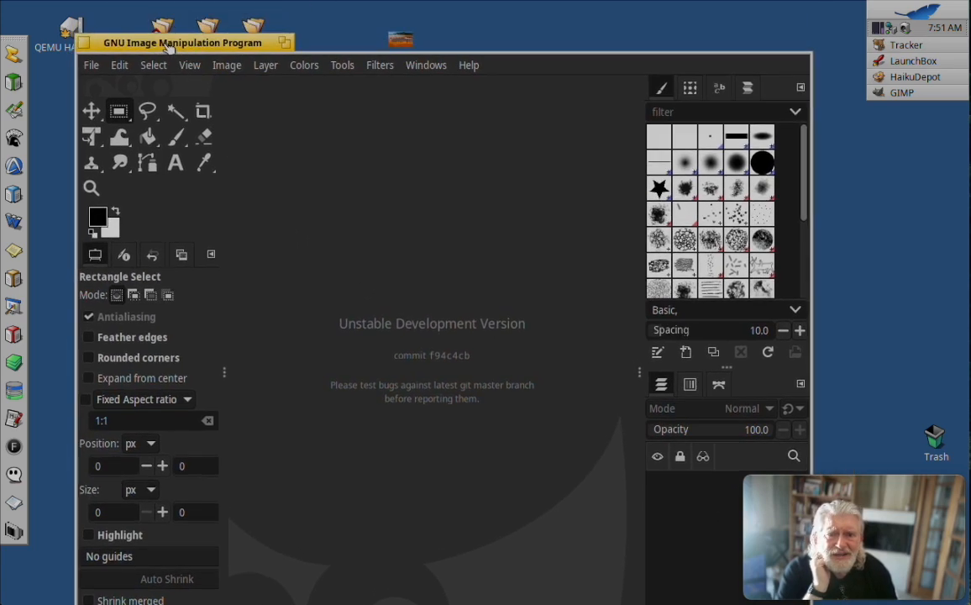
Open the 500px-Yellowstone Grand Prismatic Spring JPEG from the Desktop folder, converting it to the built-in sRGB color profile.
left_click_drag(410, 42, 351, 220)
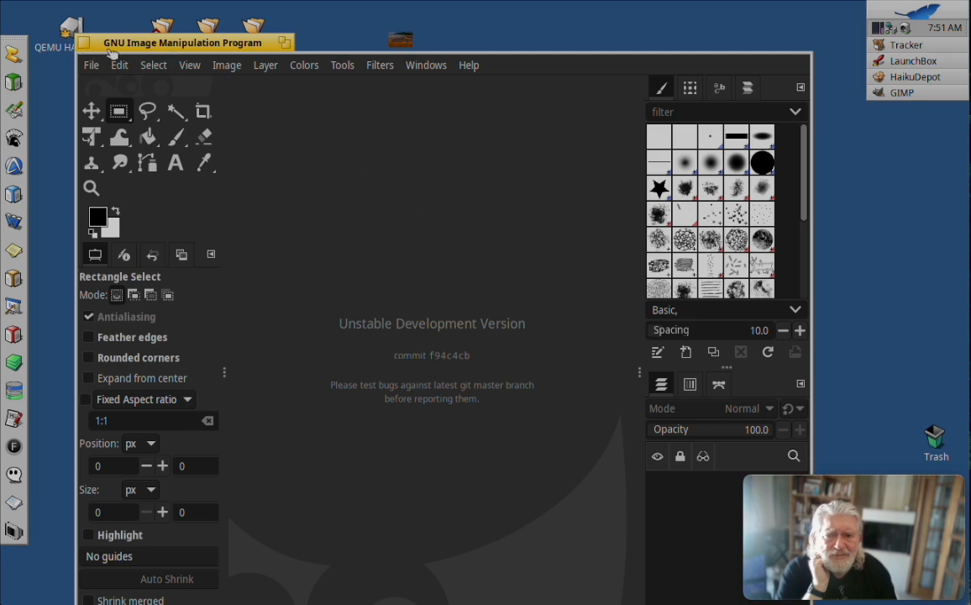
left_click(91, 65)
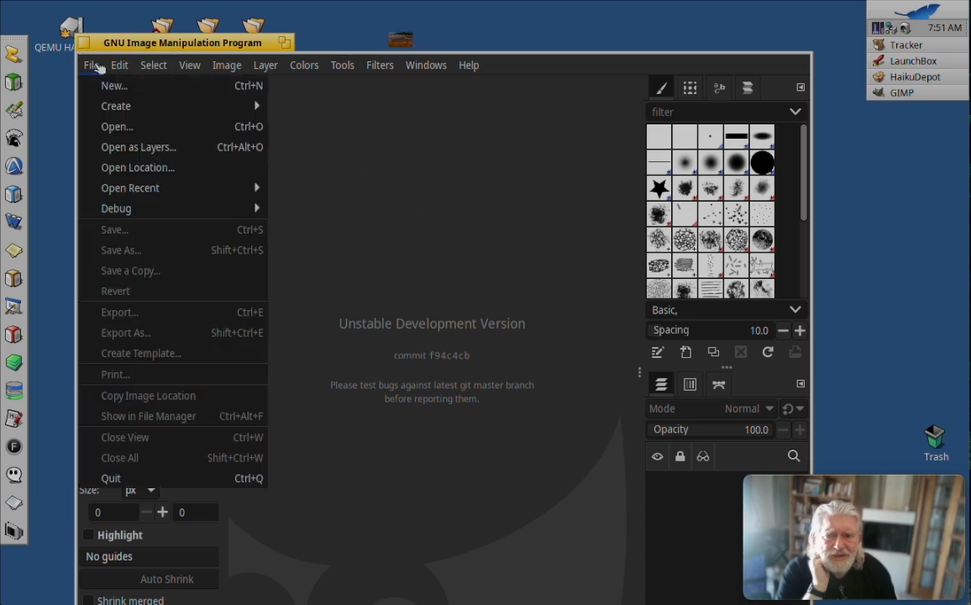
left_click(127, 130)
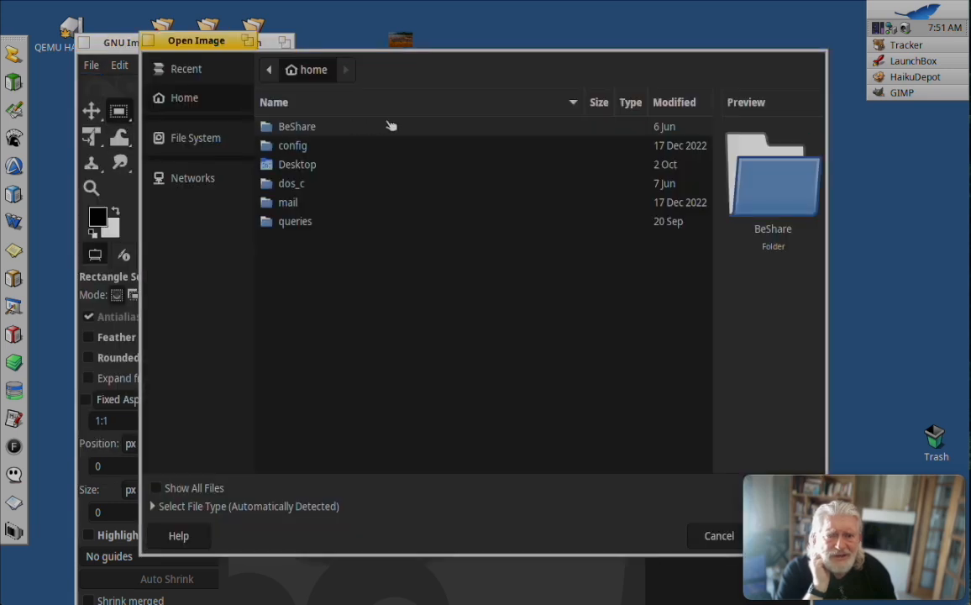
left_click(309, 166)
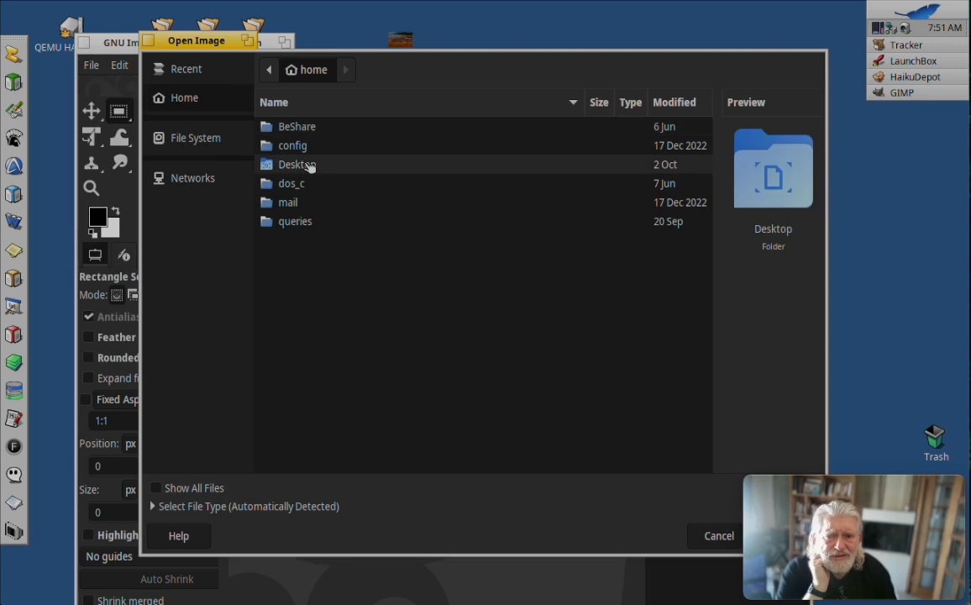
double_click(309, 165)
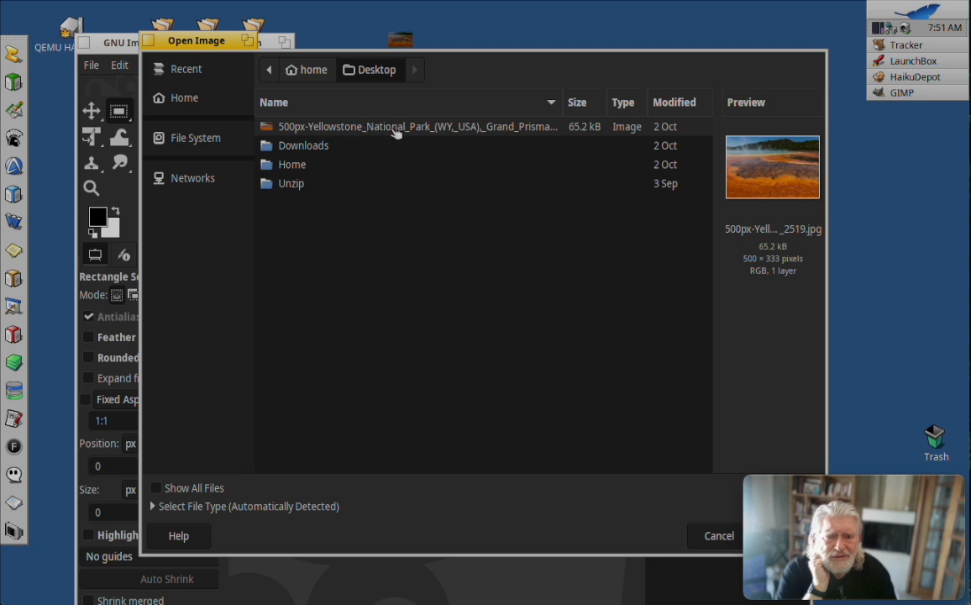
double_click(395, 126)
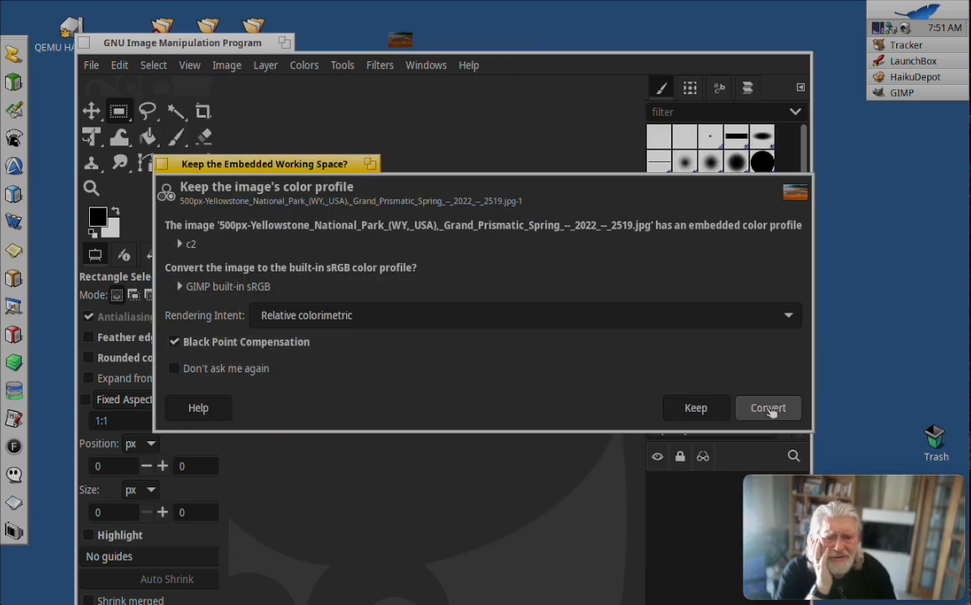
left_click(767, 408)
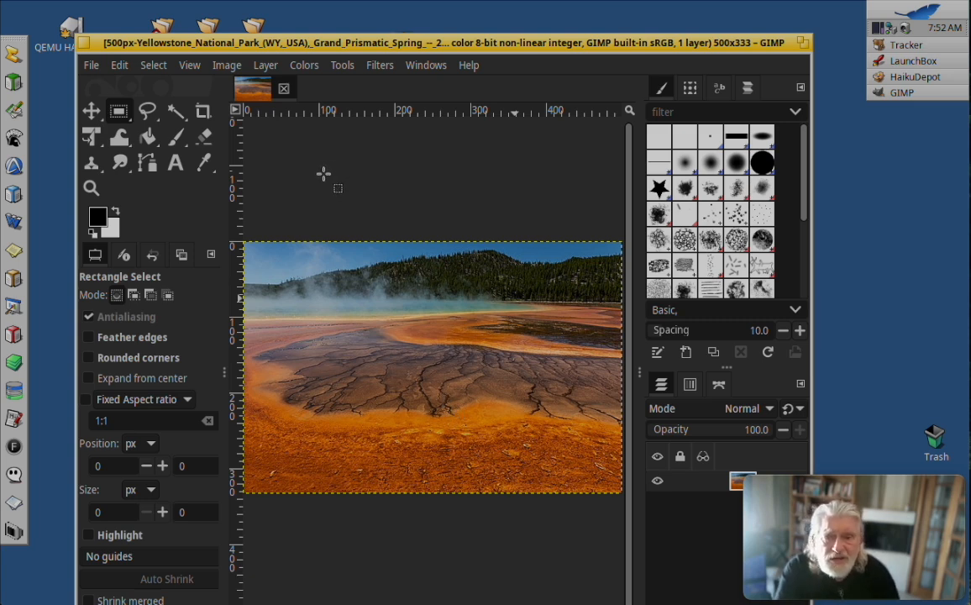
Examine the file commands and the filter categories available for the opened image, including the Distorts, Generic and Artistic groups.
left_click(92, 66)
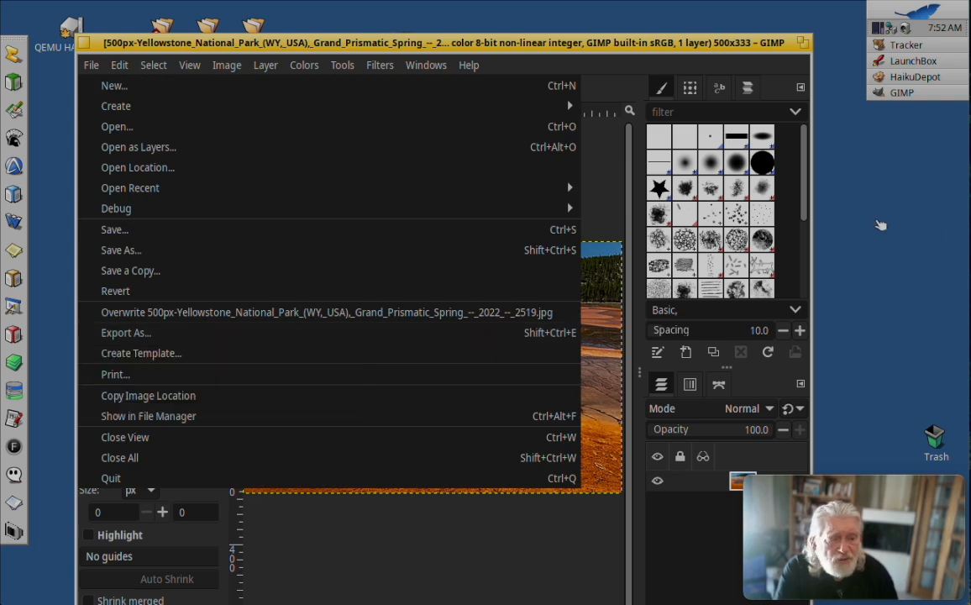
left_click(510, 526)
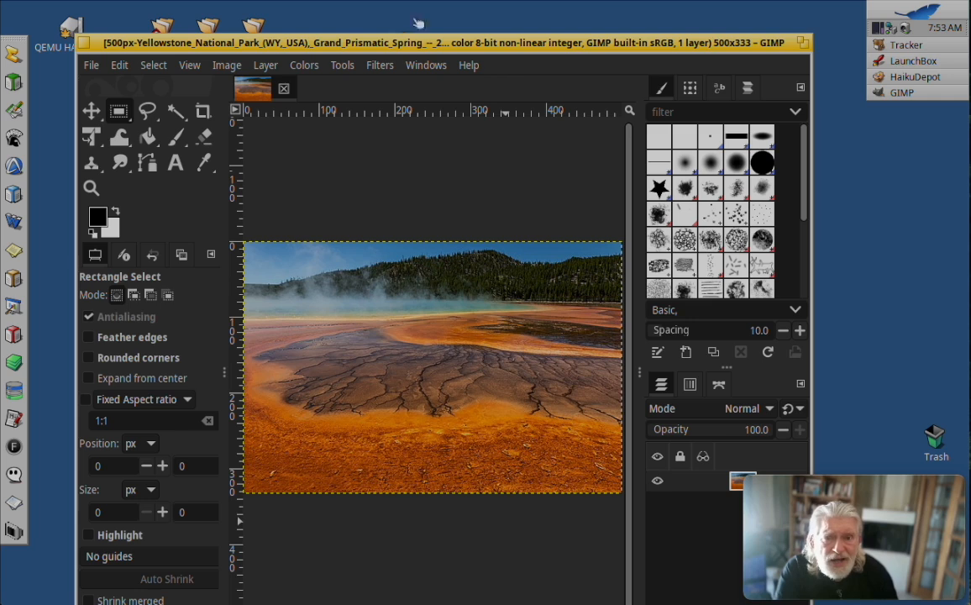
left_click_drag(409, 43, 404, 13)
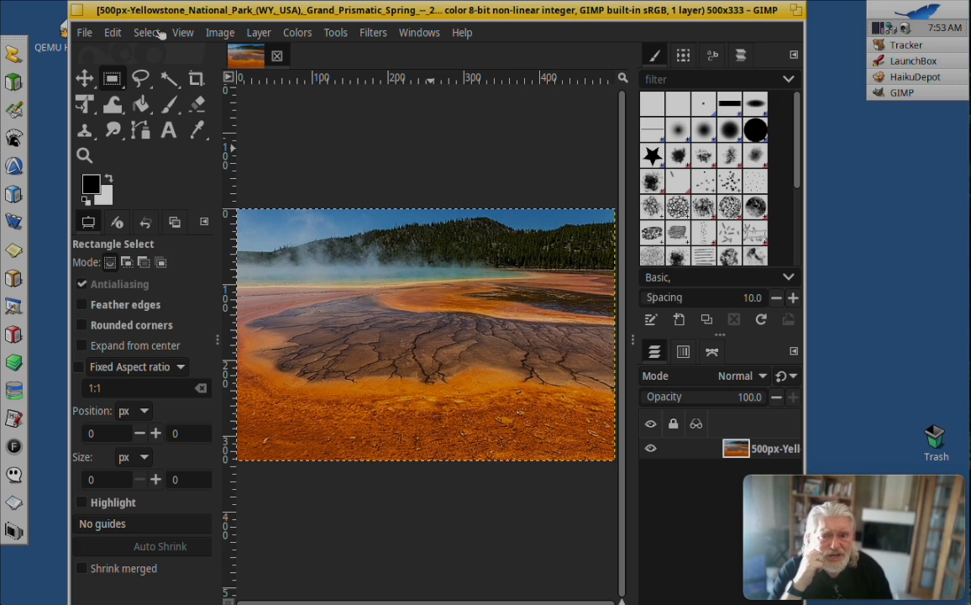
left_click(372, 33)
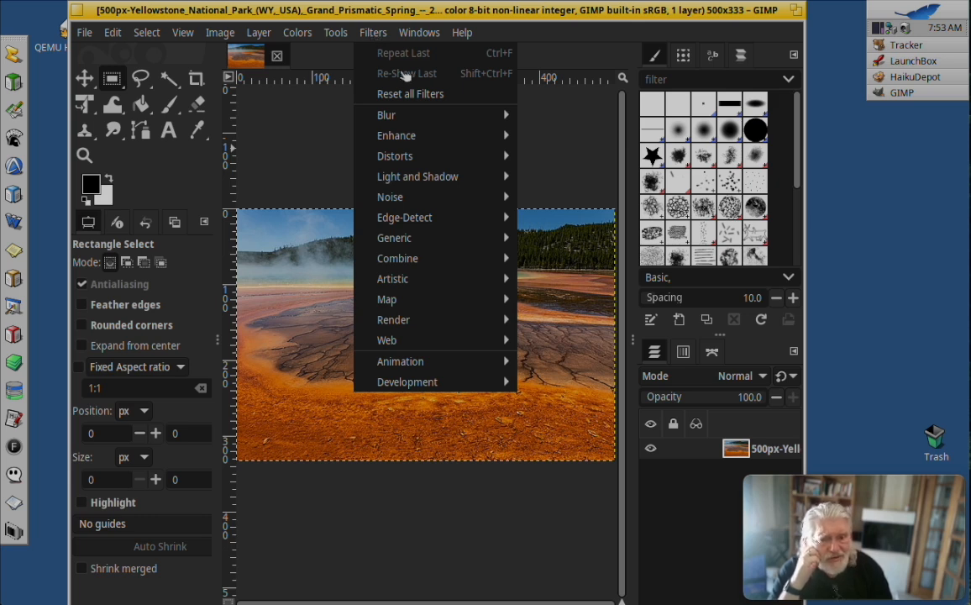
mouse_move(407, 160)
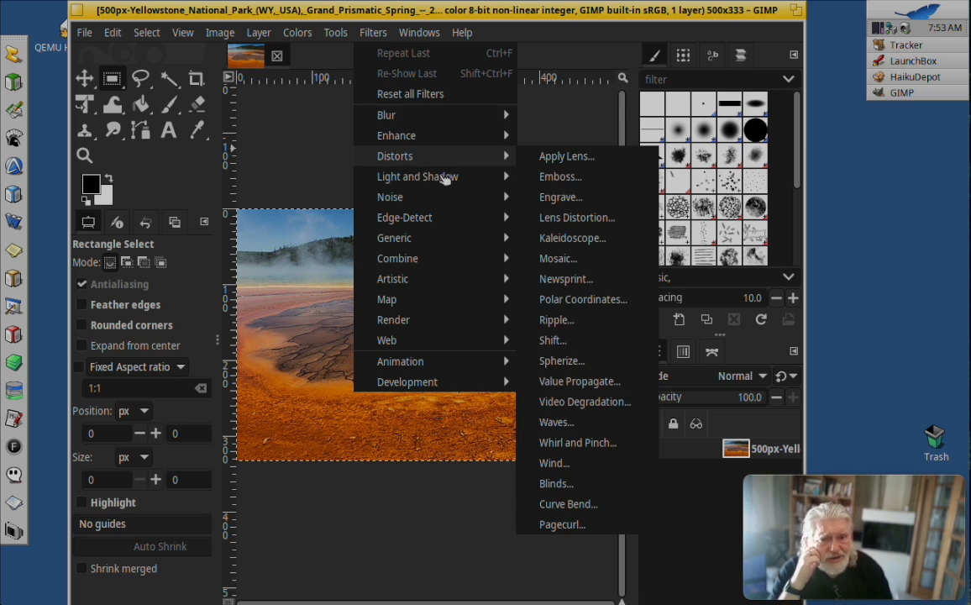
mouse_move(428, 217)
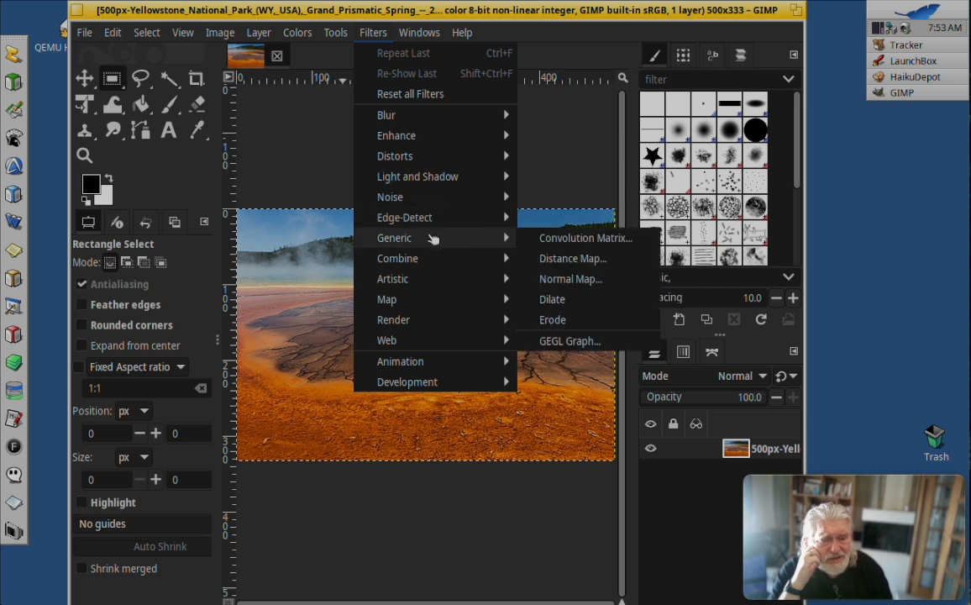
mouse_move(437, 282)
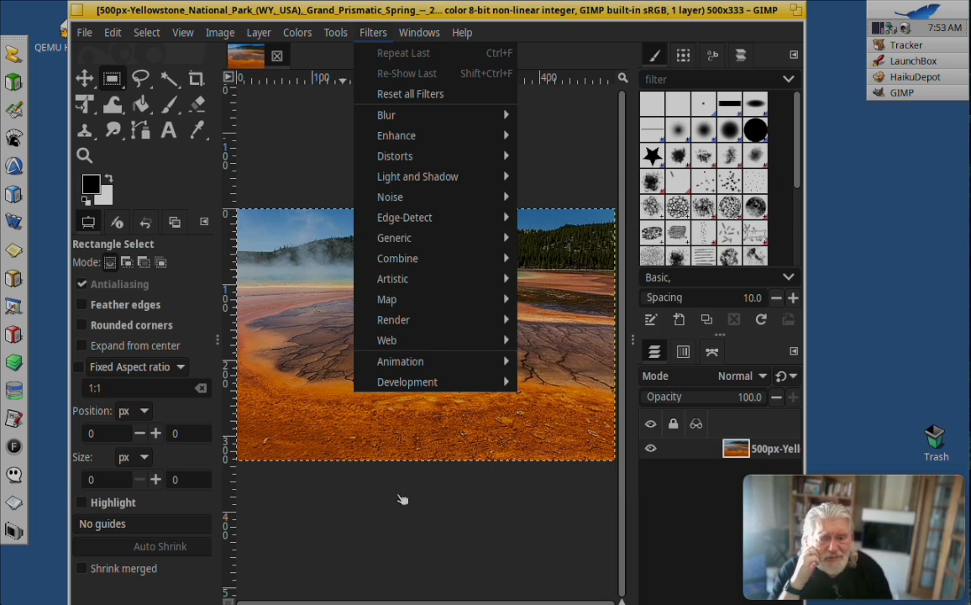
left_click(392, 515)
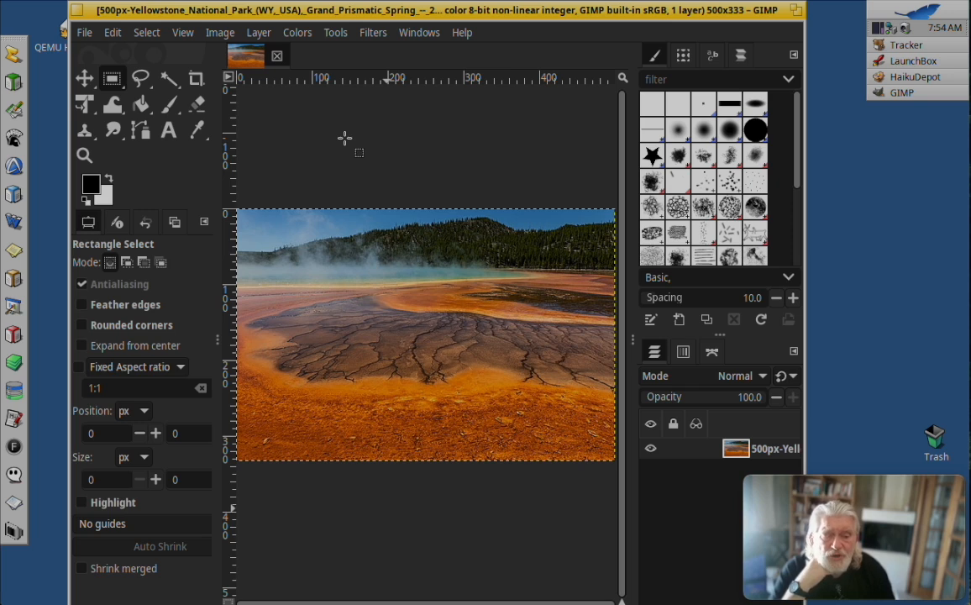
Close GIMP and launch KolourPaint.
left_click(76, 12)
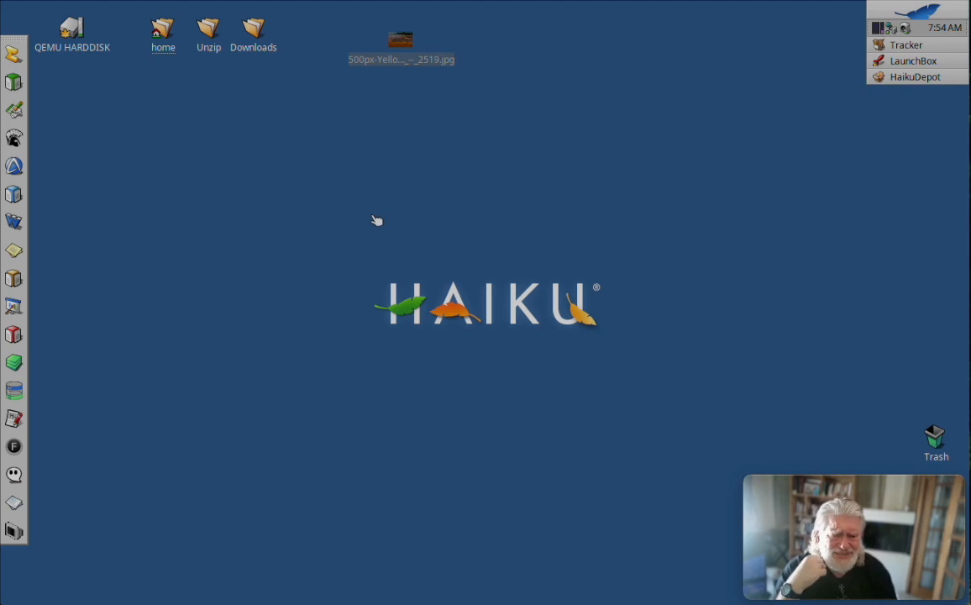
left_click(893, 14)
mouse_move(800, 176)
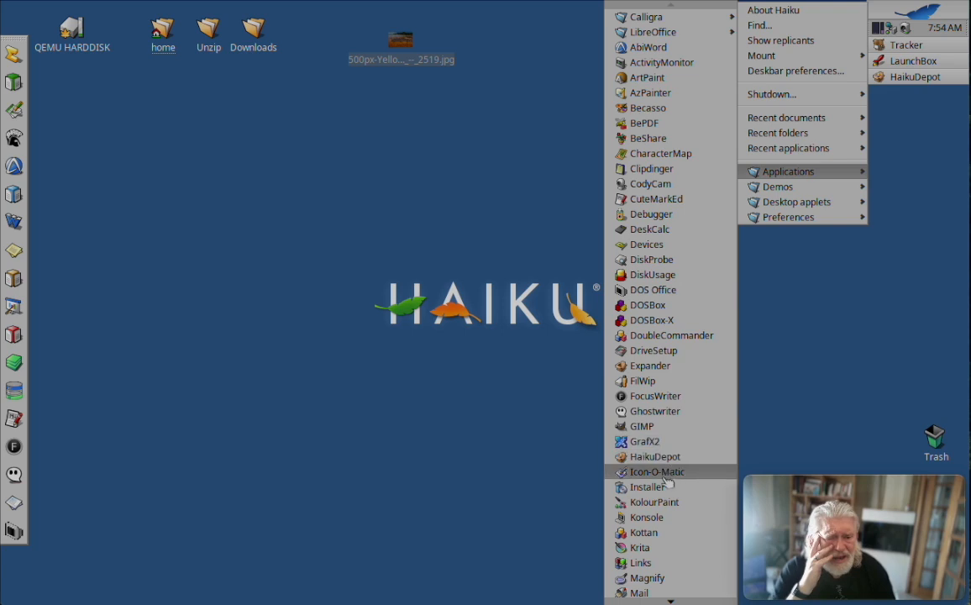
left_click(660, 503)
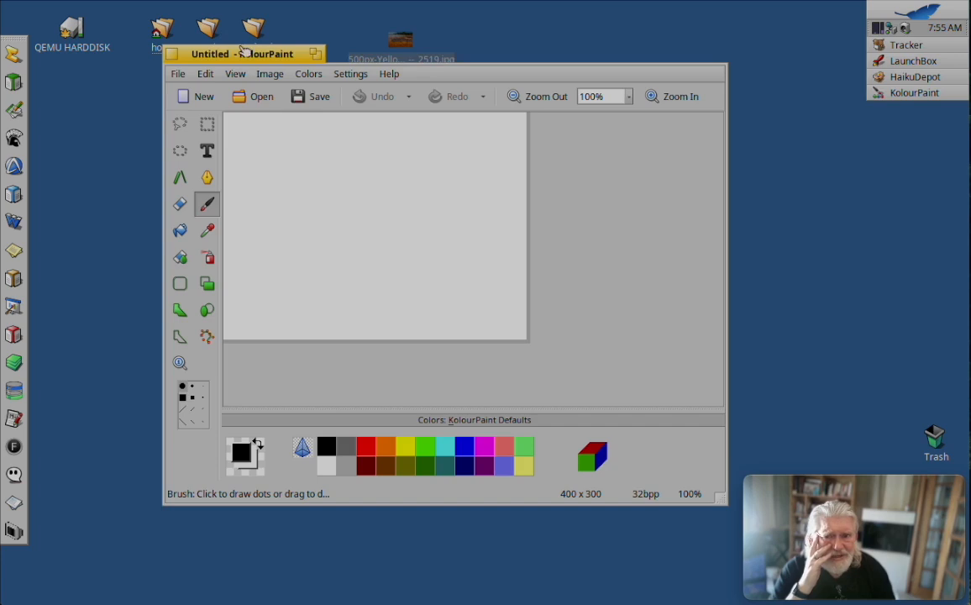
Move the KolourPaint window below the desktop icons and place the Yellowstone JPEG from the desktop on the blank canvas.
left_click_drag(224, 53, 178, 106)
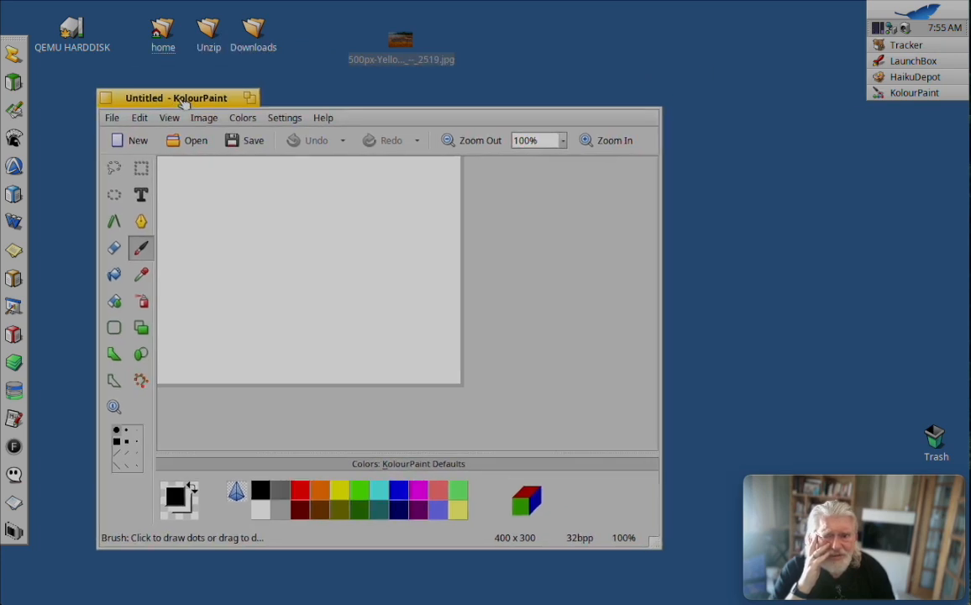
left_click_drag(393, 39, 300, 195)
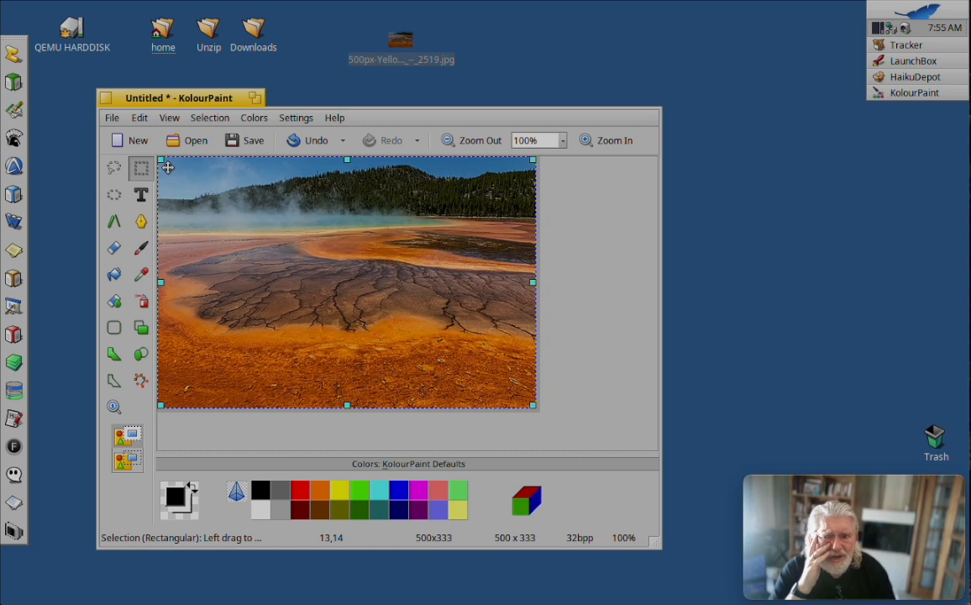
mouse_move(167, 167)
left_mouse_down()
mouse_move(213, 173)
mouse_move(166, 166)
left_mouse_up()
Try clearing the selected Yellowstone picture and undo the clearing.
left_click(212, 119)
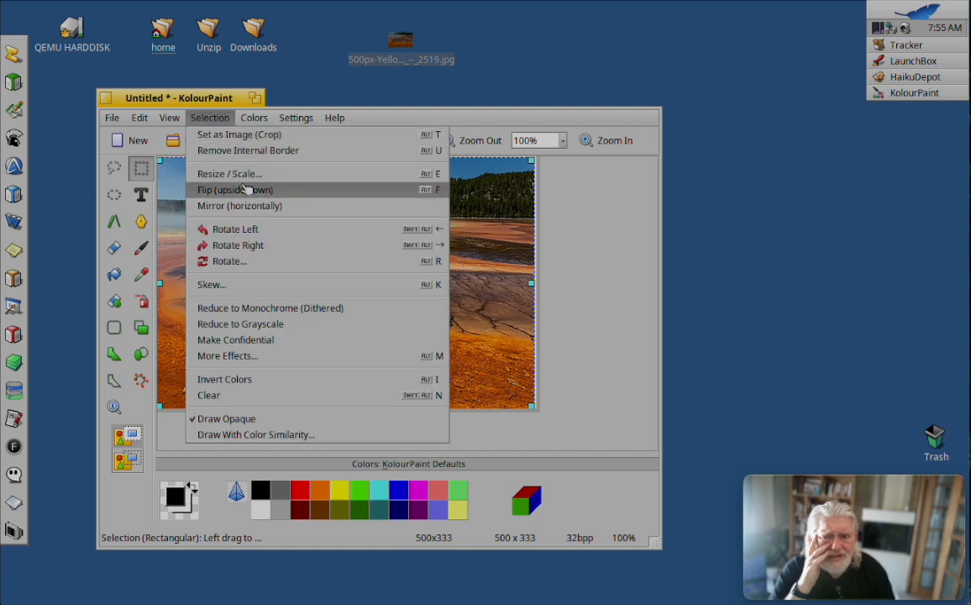
left_click(242, 402)
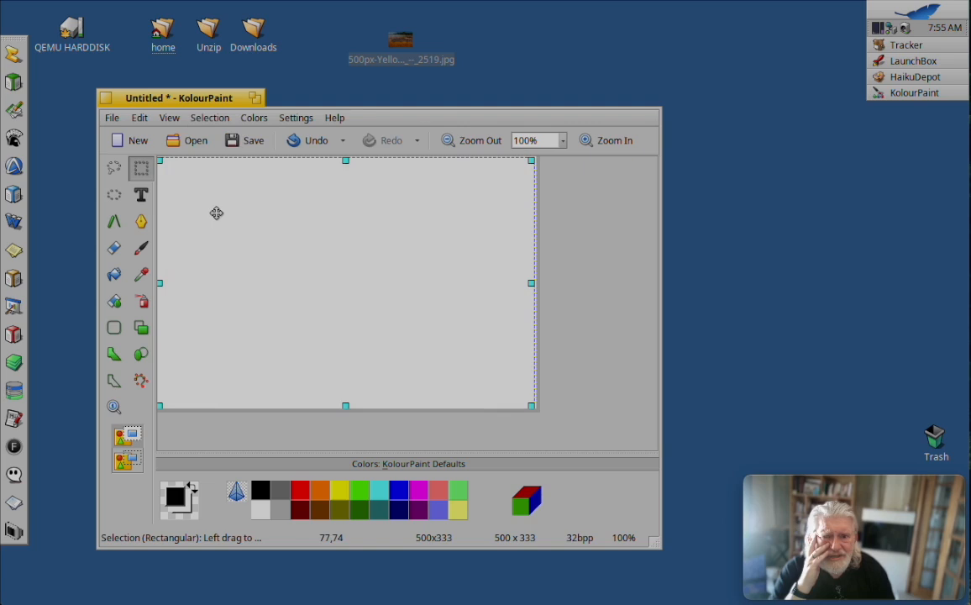
left_click(139, 118)
mouse_move(151, 135)
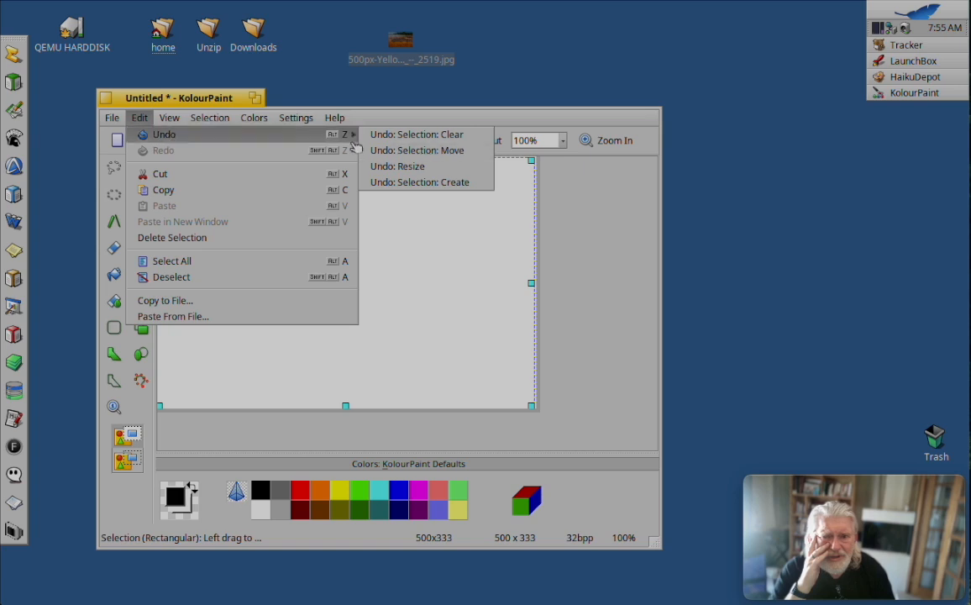
left_click(389, 143)
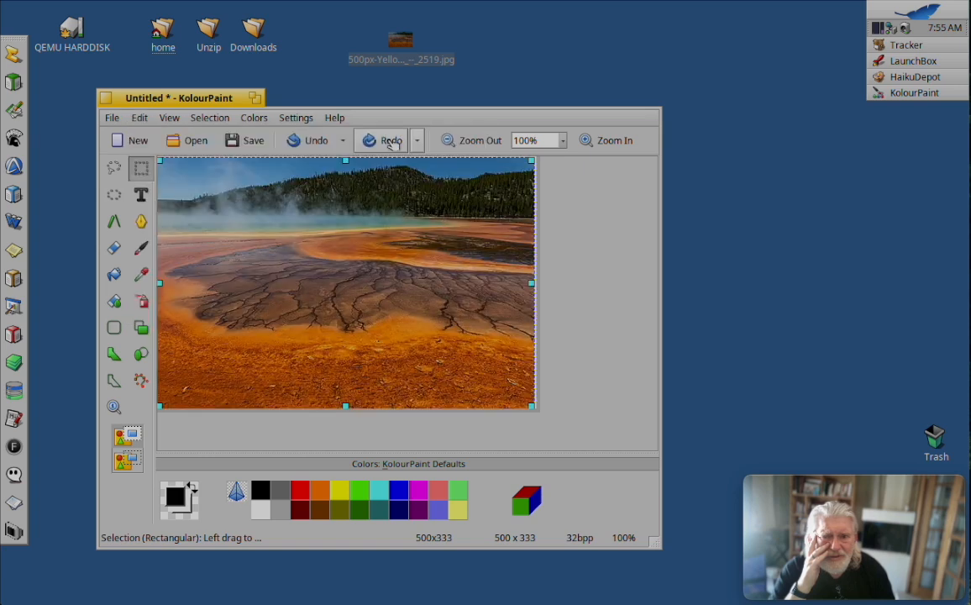
Deselect the whole picture, then select a region of about 173x161 pixels near its upper-left corner and move it to the picture's right side.
left_click(140, 118)
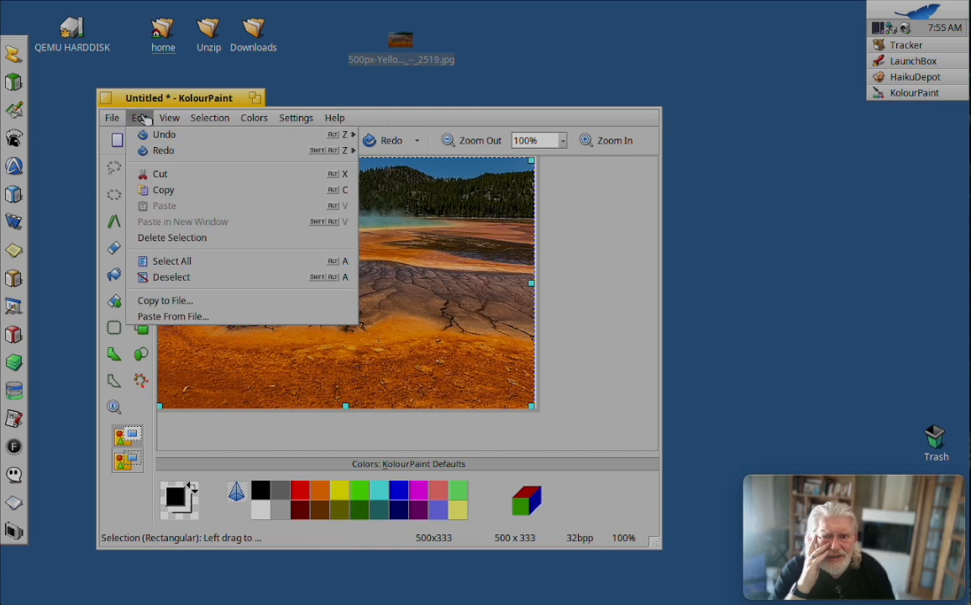
left_click(210, 276)
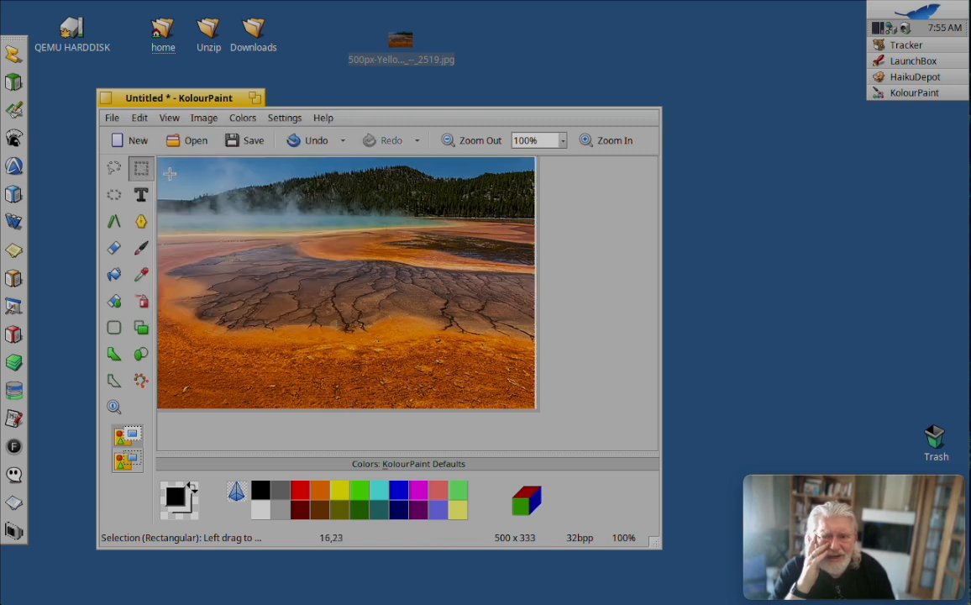
left_click_drag(168, 170, 300, 292)
left_click_drag(216, 209, 436, 272)
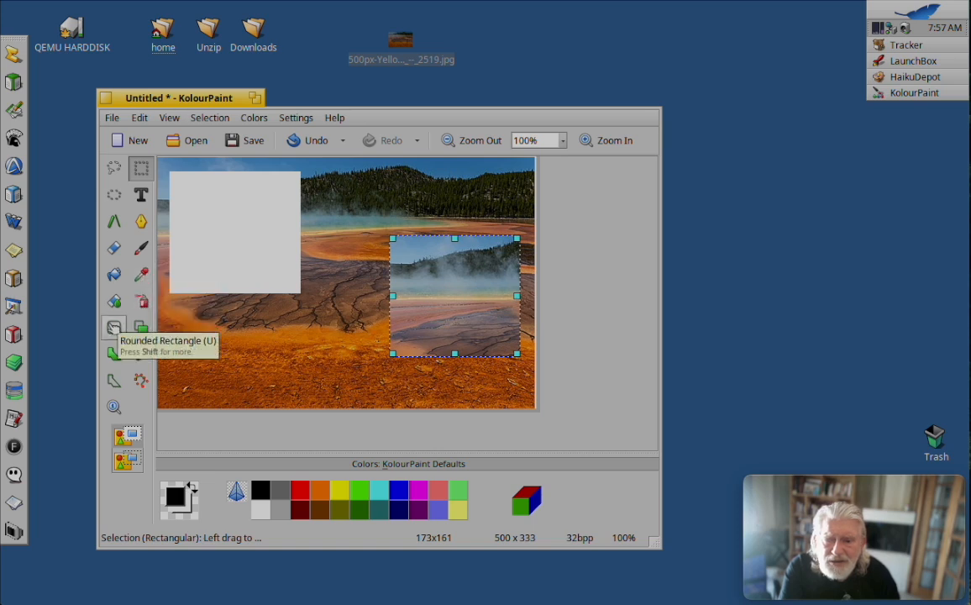
Draw an unfilled rounded rectangle across the picture's middle and a second one filled with the background color overlapping its left part.
left_click(114, 327)
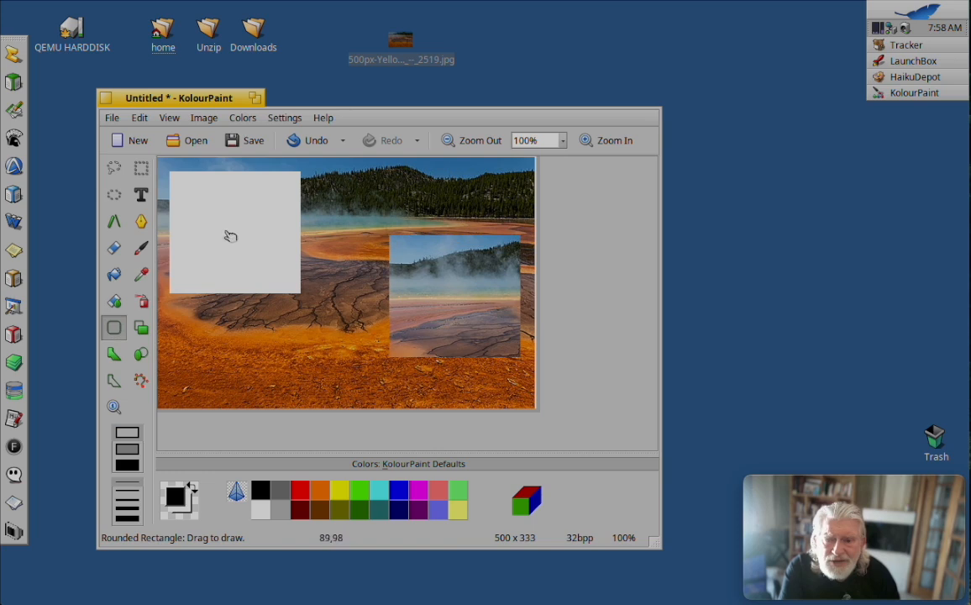
left_click_drag(216, 222, 367, 374)
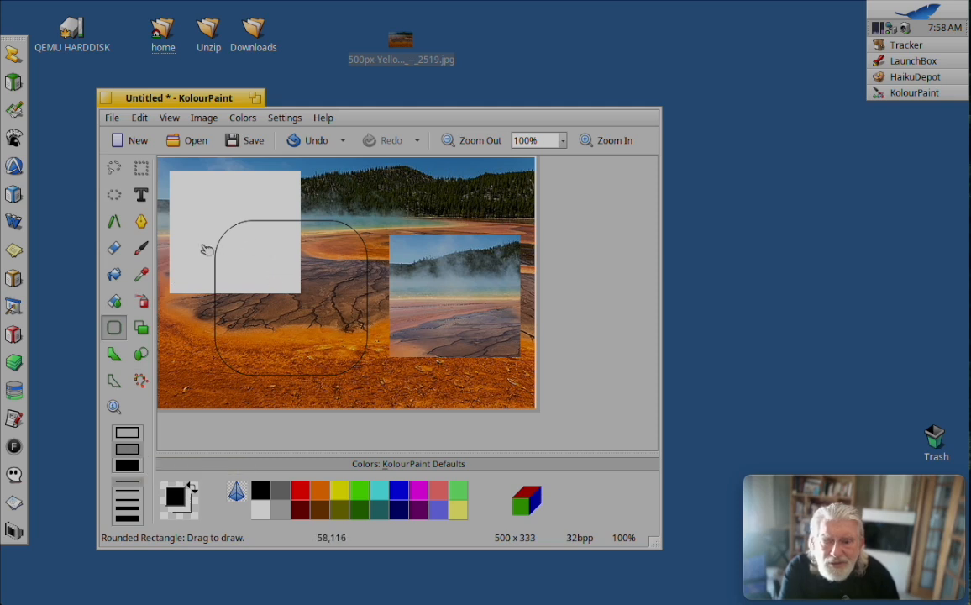
mouse_move(202, 245)
left_mouse_down()
mouse_move(265, 266)
mouse_move(325, 356)
left_mouse_up()
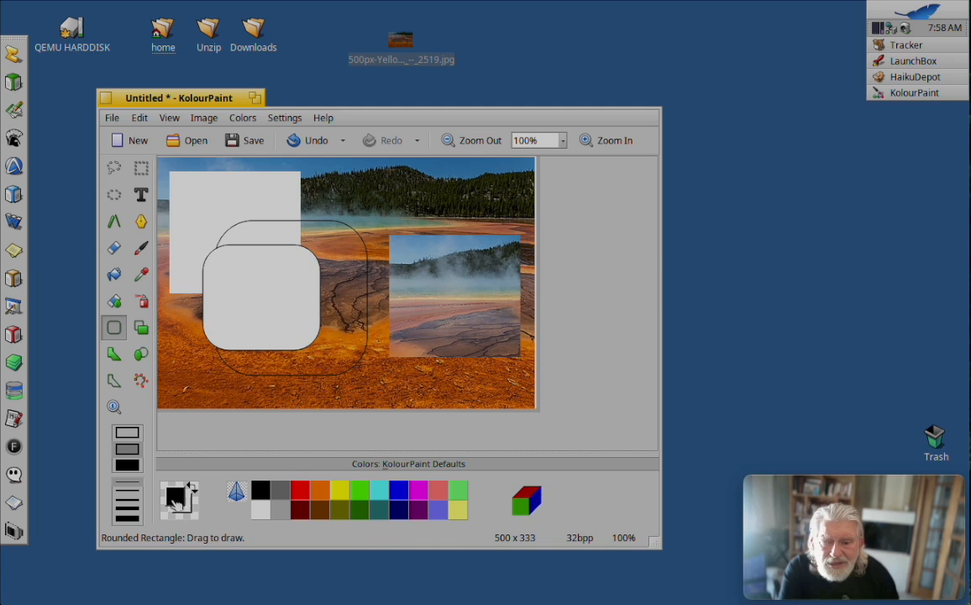
Swap the foreground and background colors, and draw a black-filled rounded rectangle overlapping the upper-right part of the light gray rounded one.
left_click(193, 488)
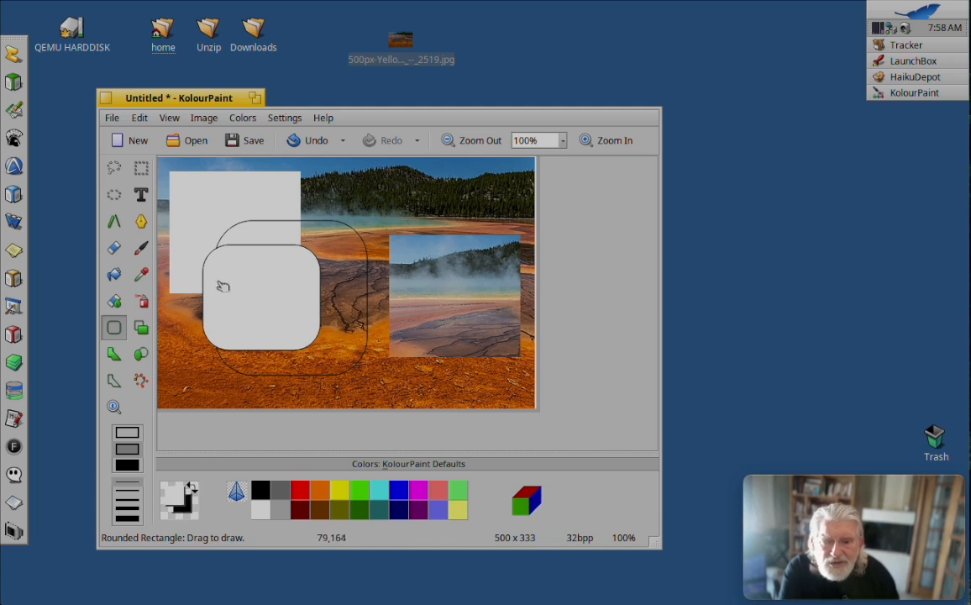
mouse_move(259, 196)
left_mouse_down()
mouse_move(355, 225)
mouse_move(357, 297)
mouse_move(365, 300)
left_mouse_up()
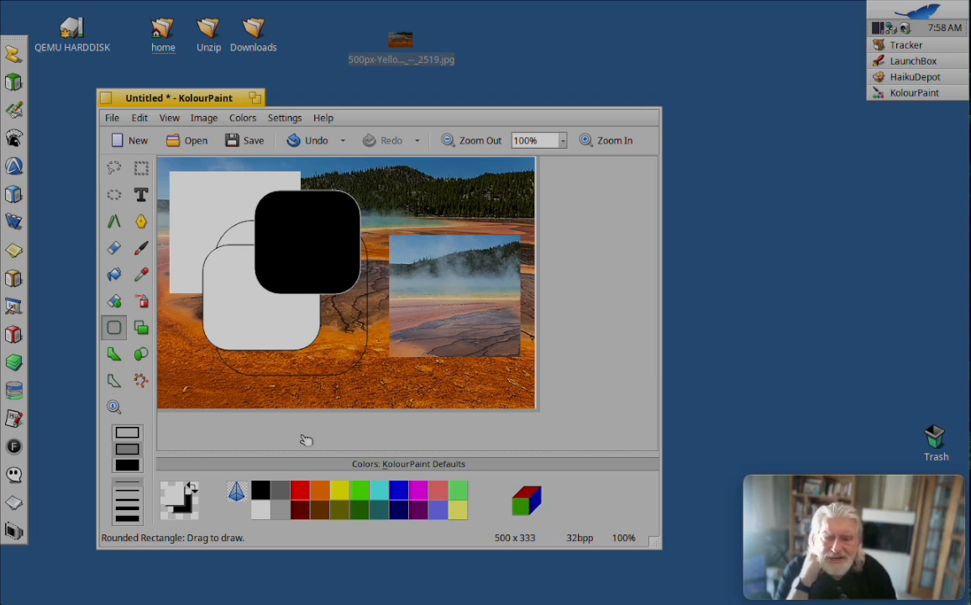
left_click(202, 119)
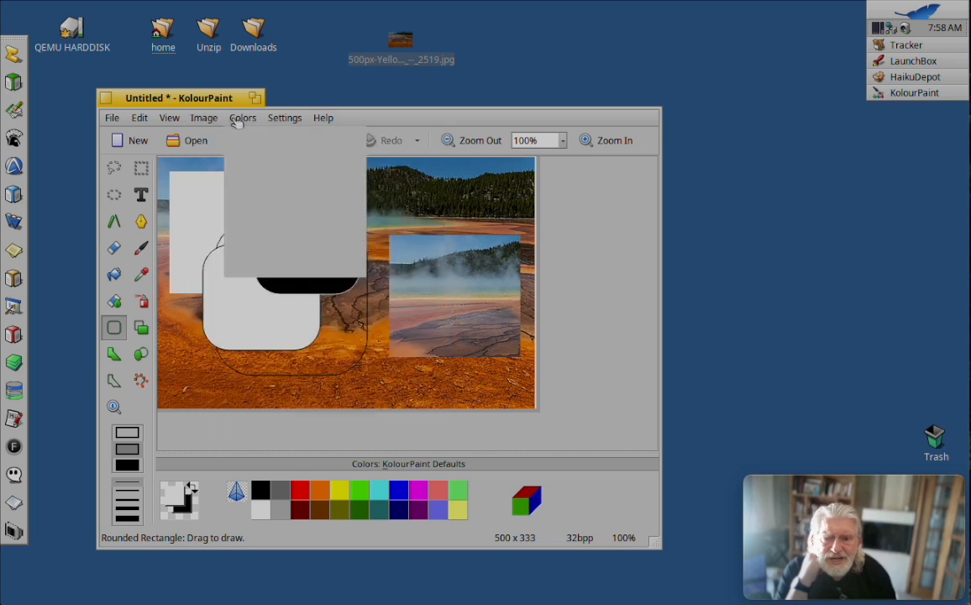
mouse_move(288, 123)
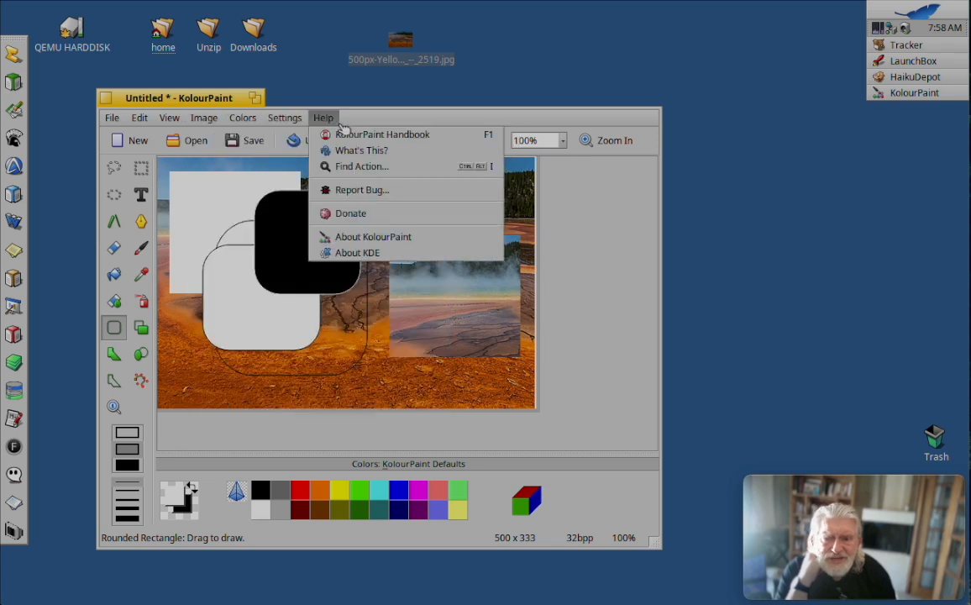
mouse_move(243, 122)
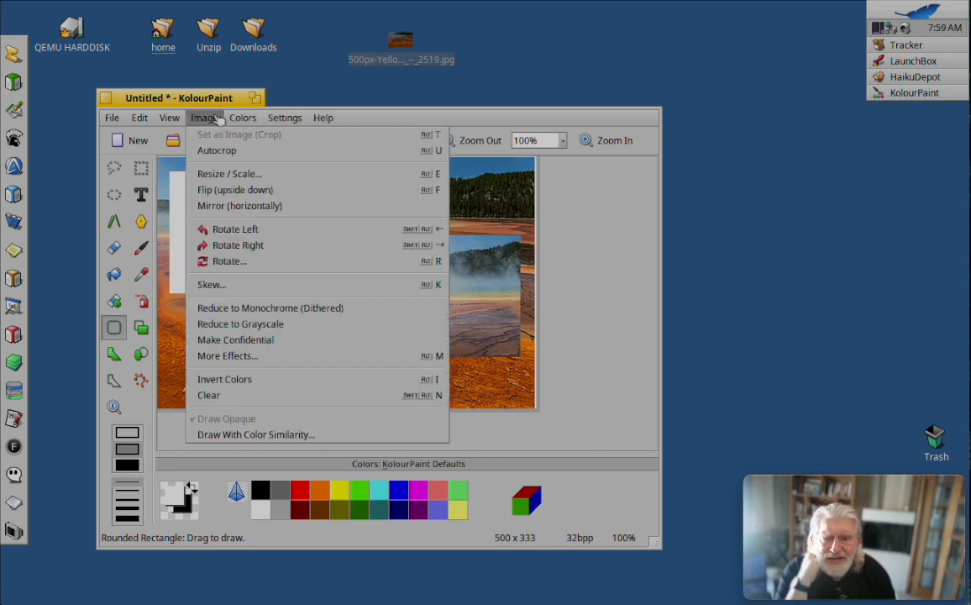
mouse_move(110, 119)
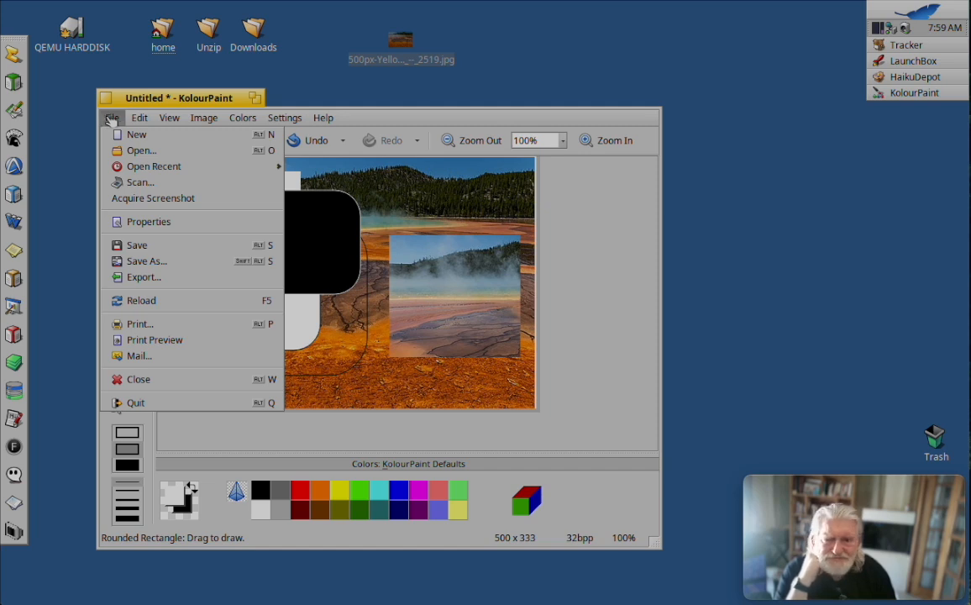
left_click(168, 118)
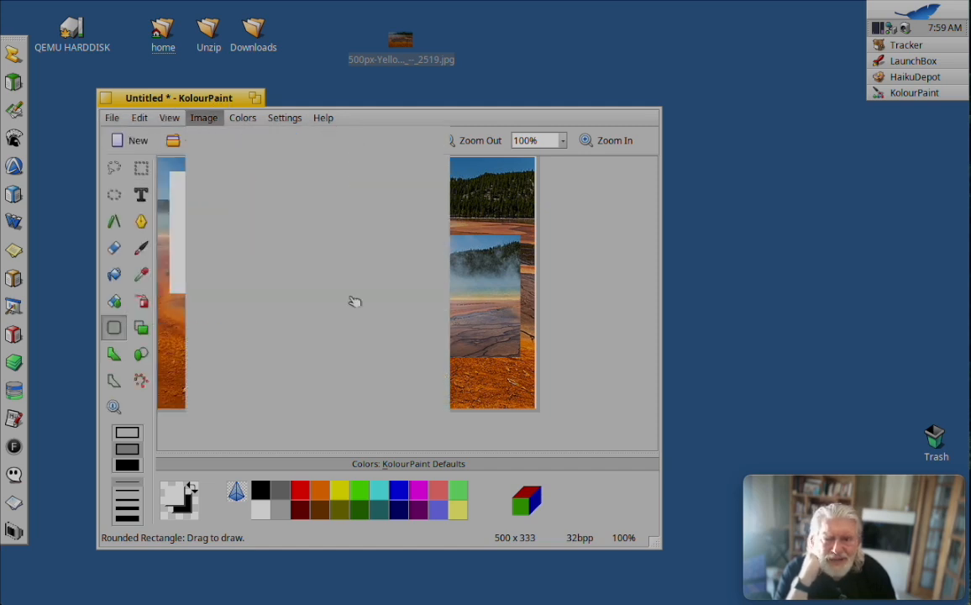
left_click(591, 453)
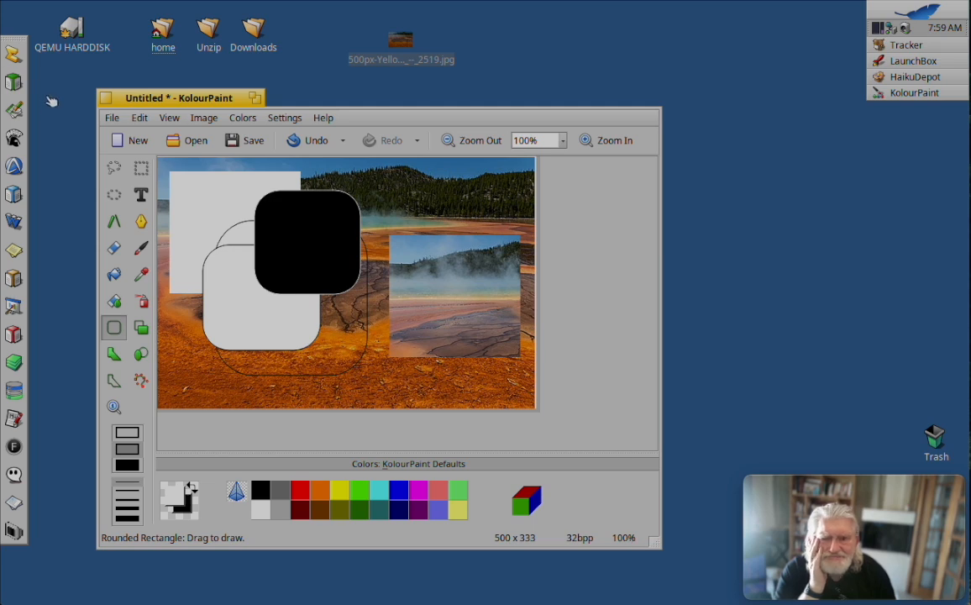
Close KolourPaint and discard the unsaved changes to the Untitled picture.
left_click(105, 98)
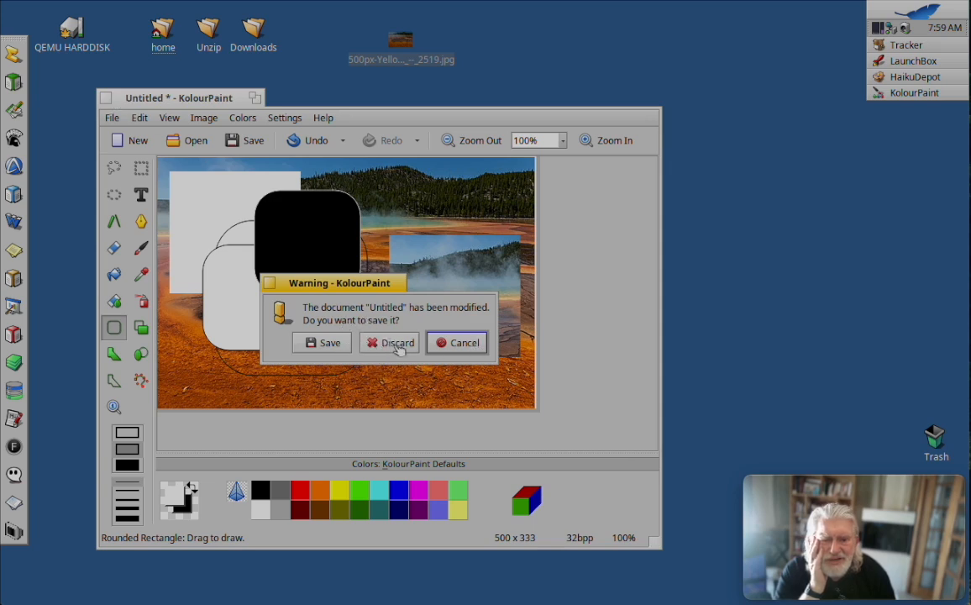
left_click(409, 346)
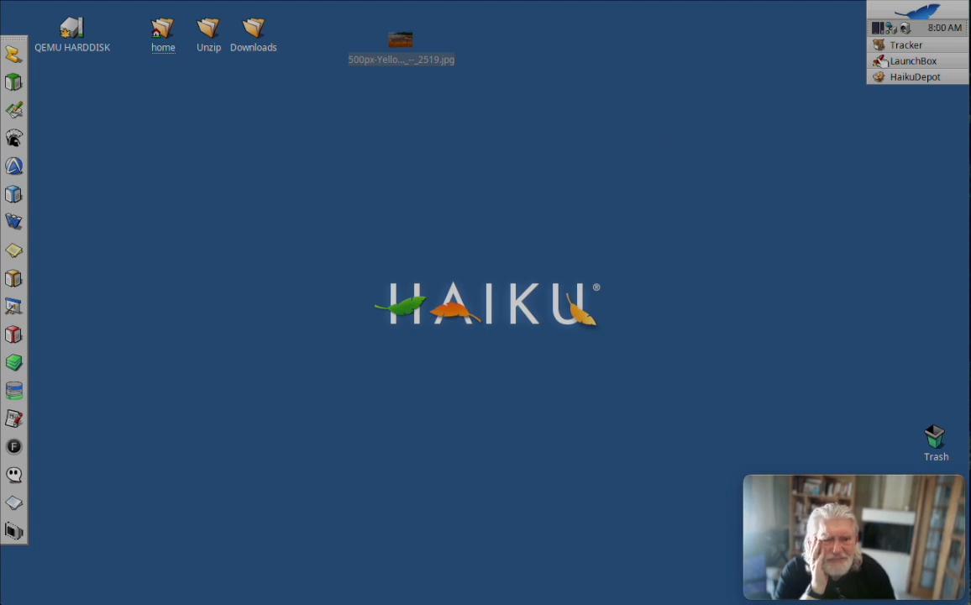
Open the Deskbar's system menu on the Haiku desktop.
left_click(897, 19)
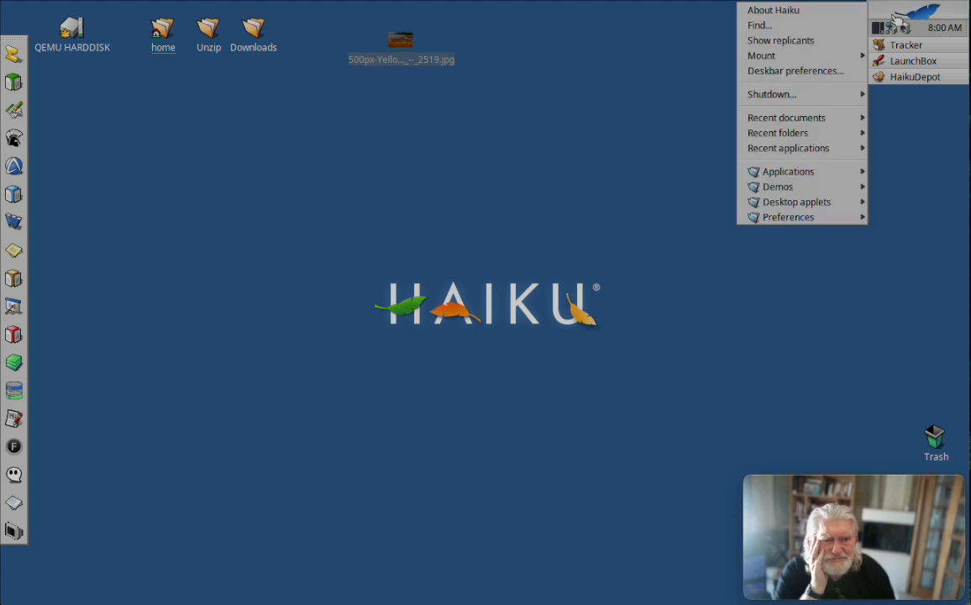